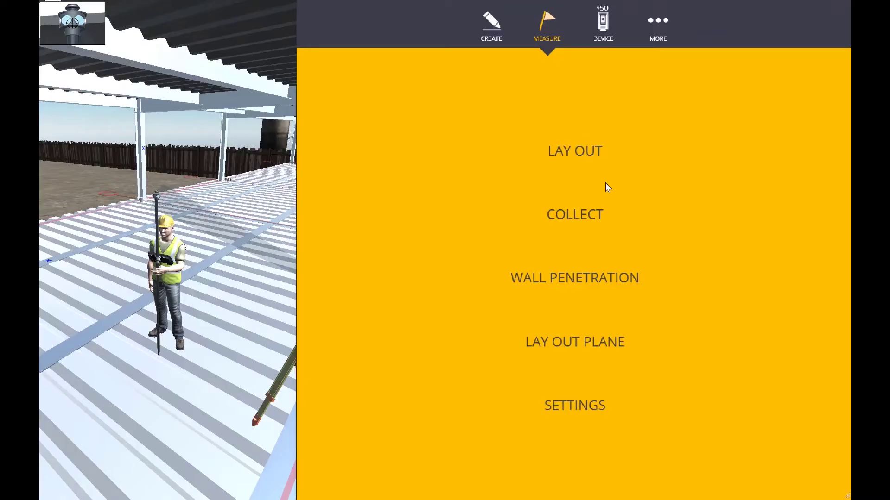
Choose COLLECT from the MEASURE menu to show the site plan collection view.
{"action": "left_click", "coordinate": [588, 219]}
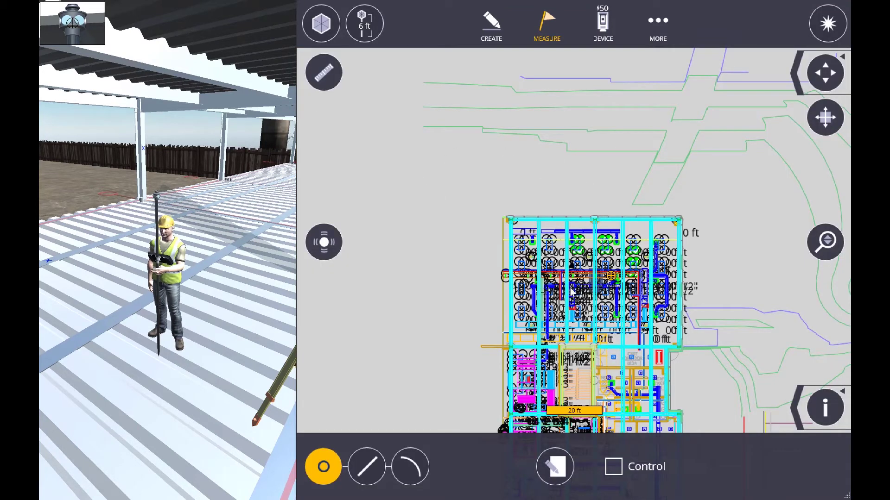
{"action": "scroll", "coordinate": [570, 287], "scroll_direction": "up", "scroll_amount": 2}
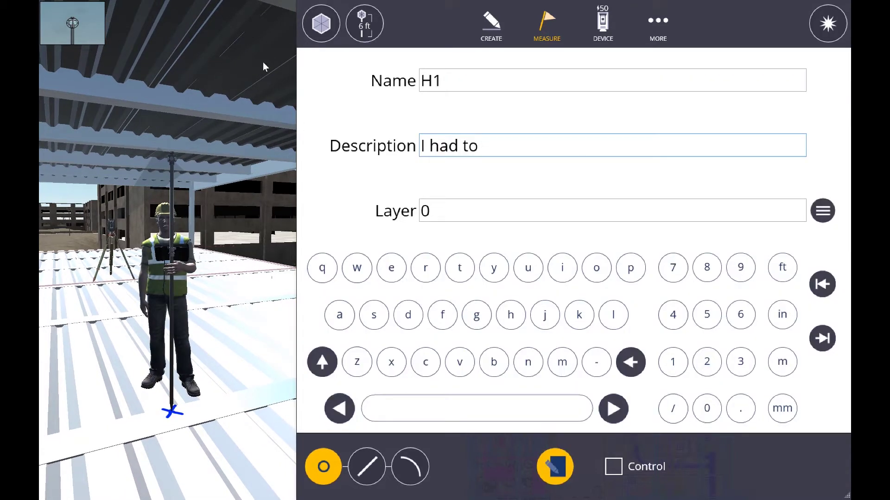
Describe H1 as 'move', shoot it with the 360 prism, and zoom in on it.
{"action": "type", "text": "move"}
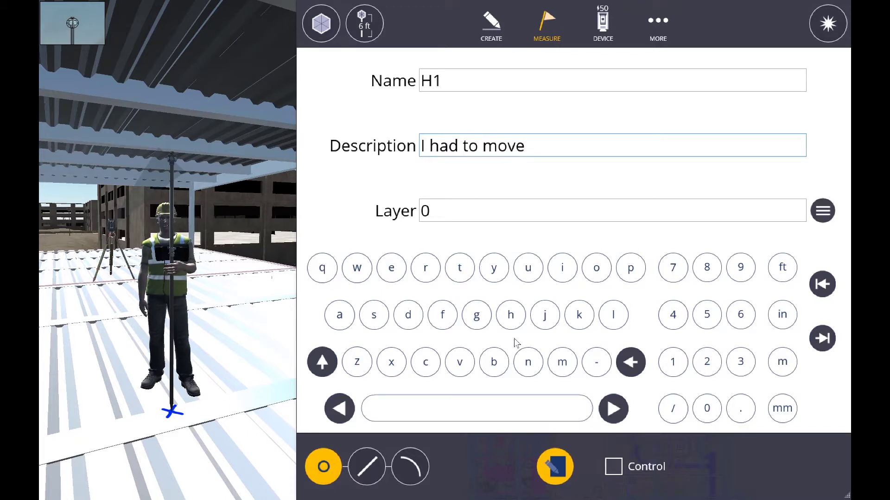
{"action": "left_click", "coordinate": [560, 465]}
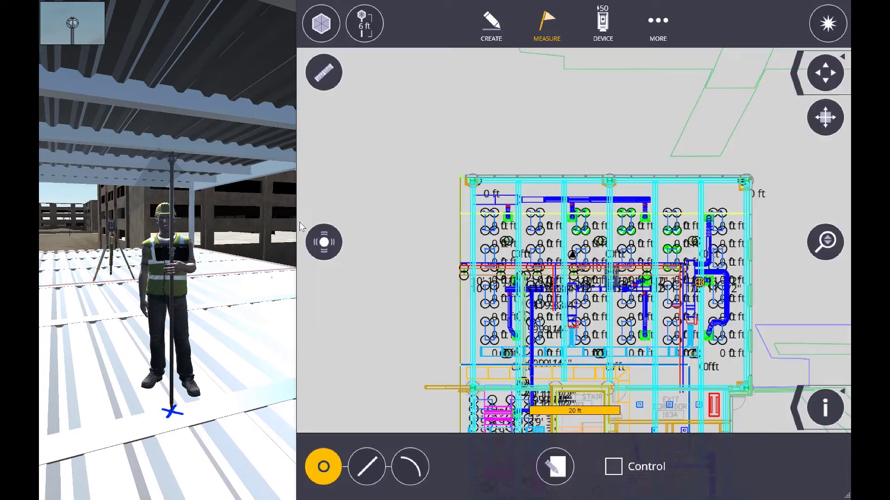
{"action": "left_click", "coordinate": [831, 31]}
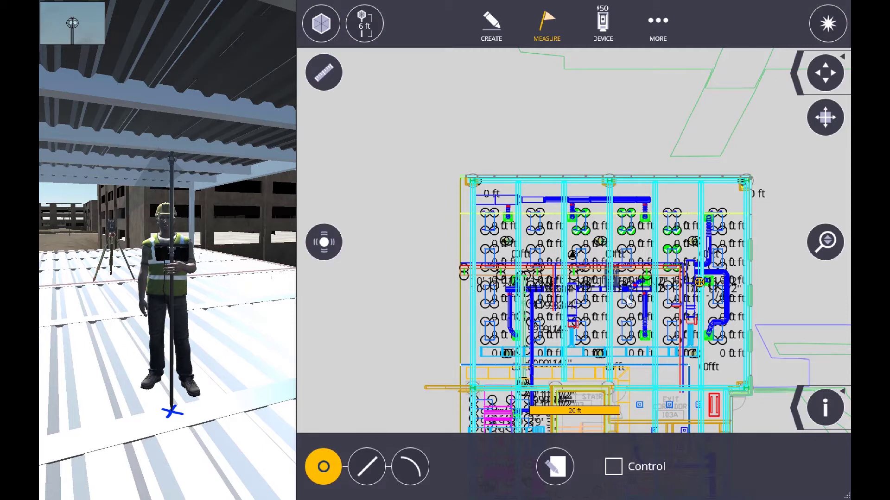
{"action": "scroll", "coordinate": [695, 298], "scroll_direction": "up", "scroll_amount": 8}
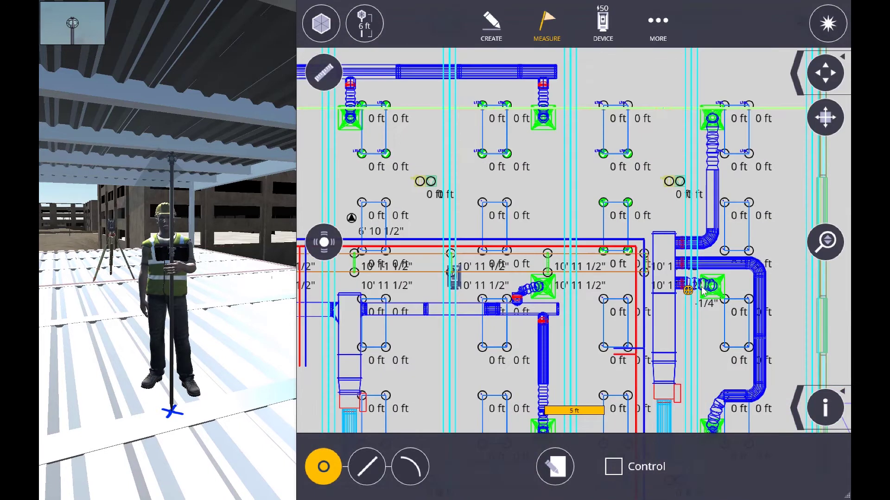
{"action": "scroll", "coordinate": [695, 290], "scroll_direction": "up", "scroll_amount": 10}
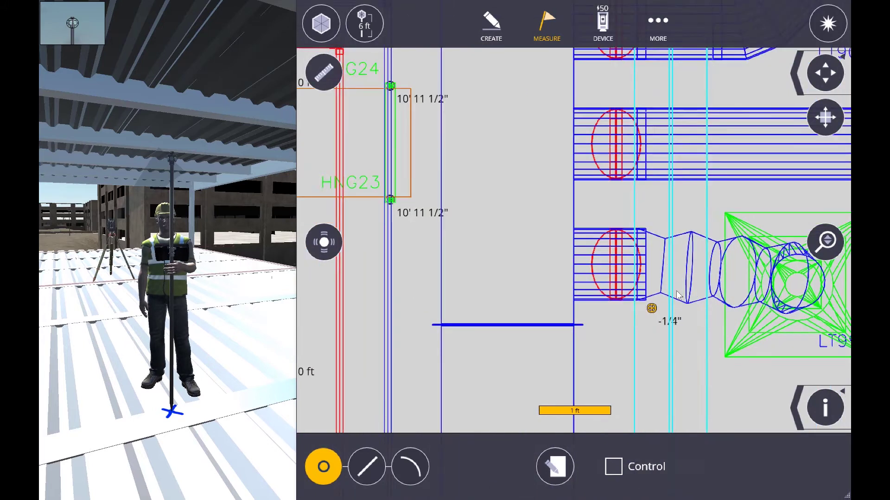
{"action": "scroll", "coordinate": [676, 290], "scroll_direction": "up", "scroll_amount": 3}
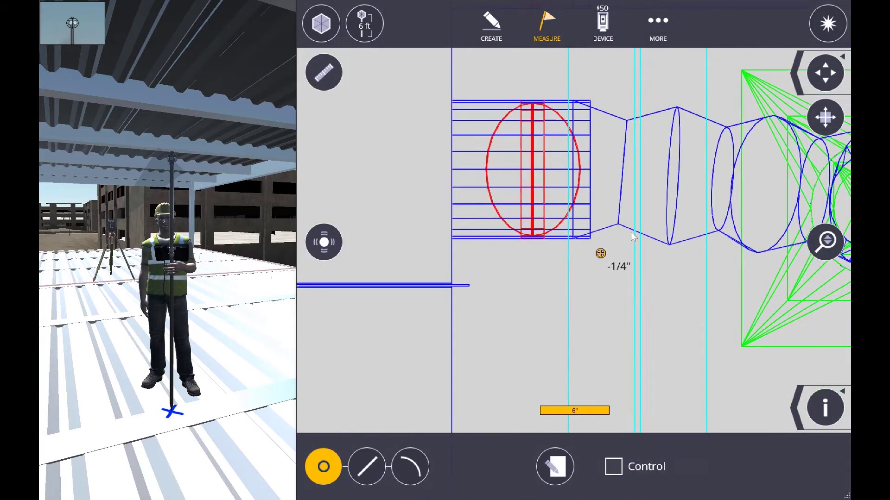
Turn on point Names and Descriptions in the plan display settings and pan to H1.
{"action": "left_click", "coordinate": [796, 399]}
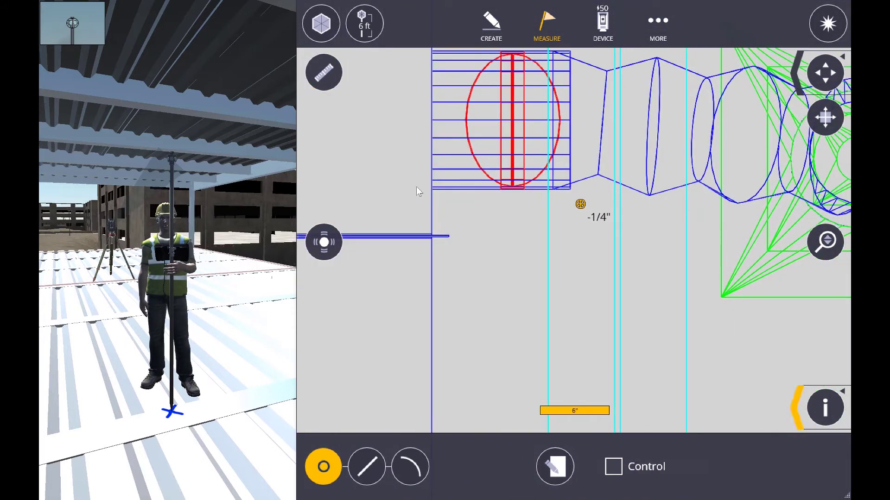
{"action": "left_click", "coordinate": [651, 404]}
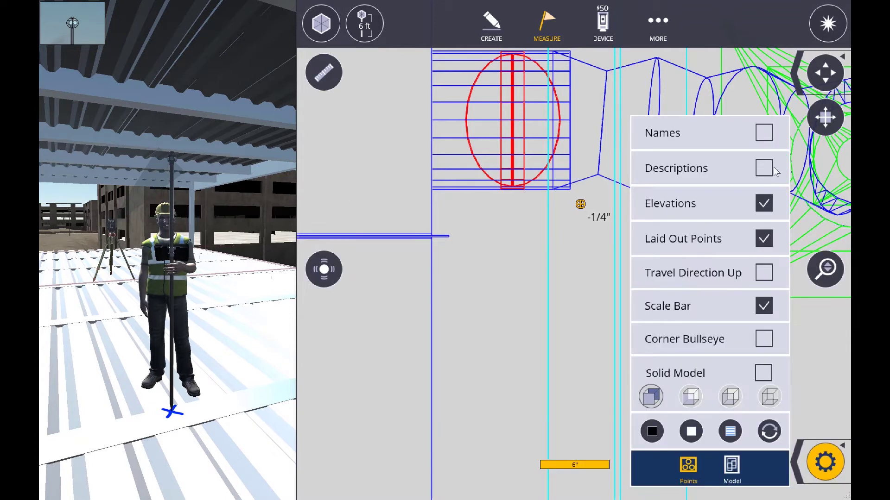
{"action": "left_click", "coordinate": [764, 133]}
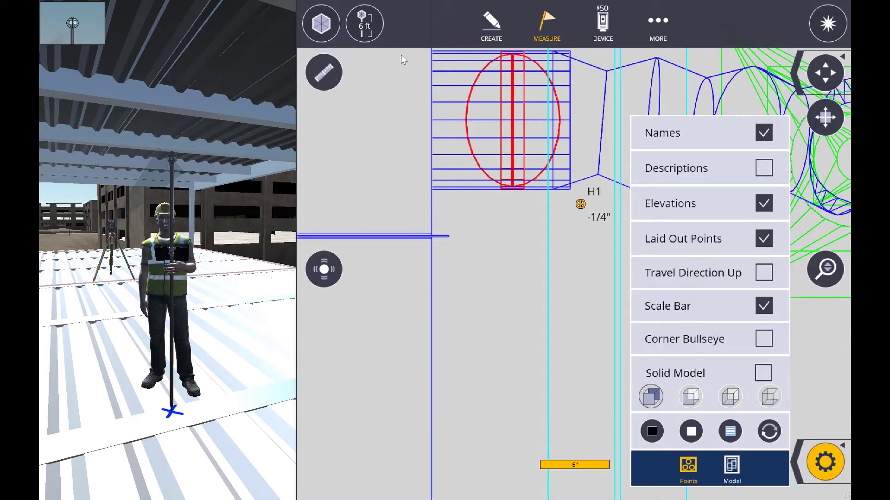
{"action": "left_click", "coordinate": [763, 169]}
{"action": "left_click_drag", "start_coordinate": [560, 291], "coordinate": [407, 314]}
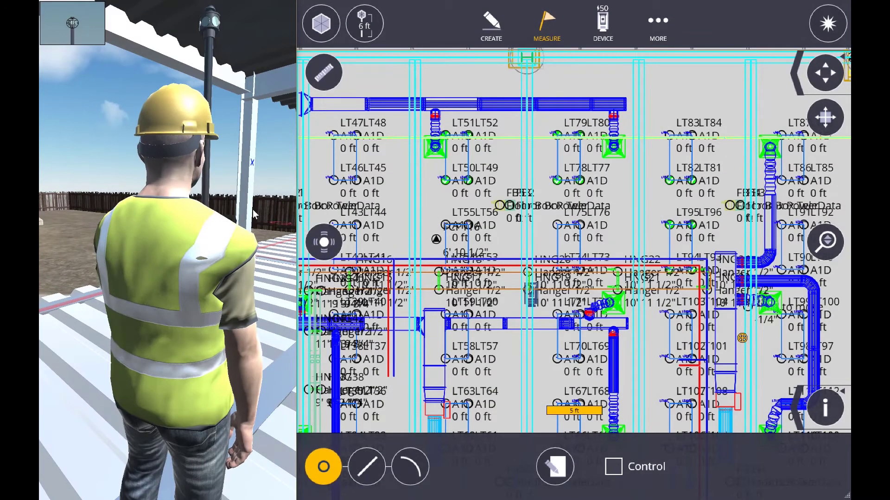
Switch the instrument to LASER mode and turn it roughly toward the steel column.
{"action": "left_click", "coordinate": [321, 23]}
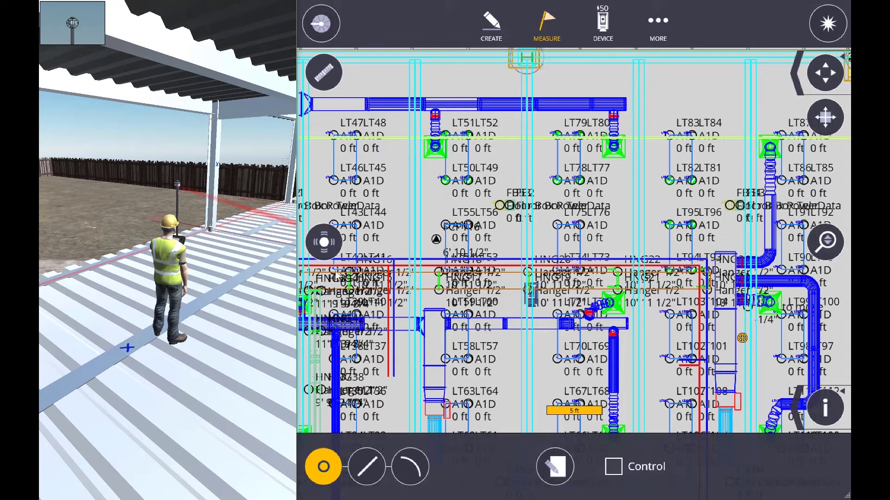
{"action": "left_click", "coordinate": [324, 242]}
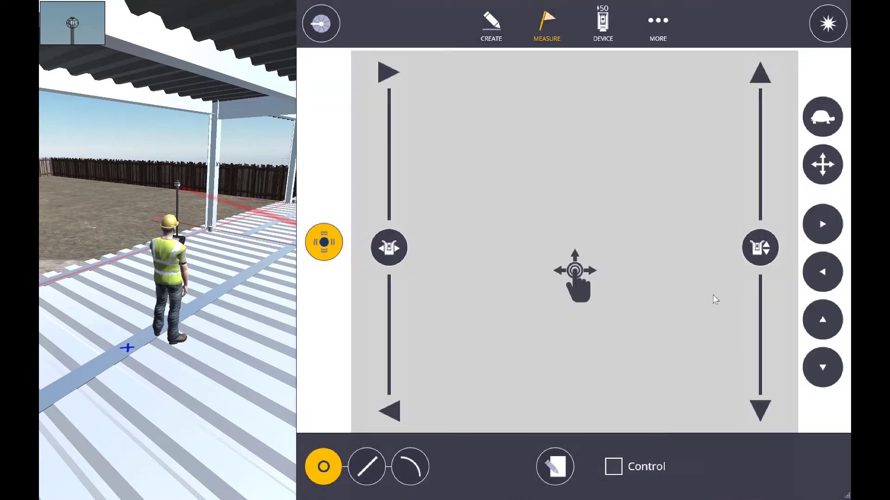
{"action": "left_click_drag", "start_coordinate": [765, 262], "coordinate": [758, 326]}
{"action": "left_click_drag", "start_coordinate": [393, 248], "coordinate": [392, 174]}
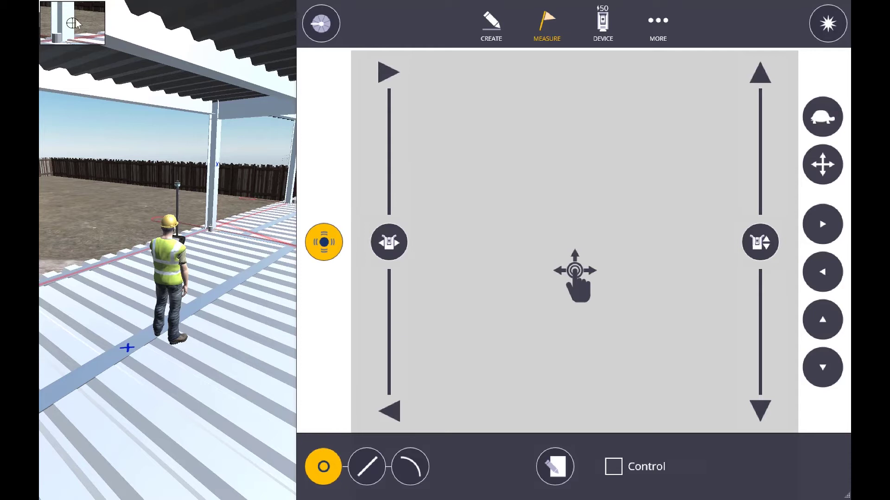
Fine-tune the aim until the crosshair sits centred on the blue X.
{"action": "left_click", "coordinate": [279, 486]}
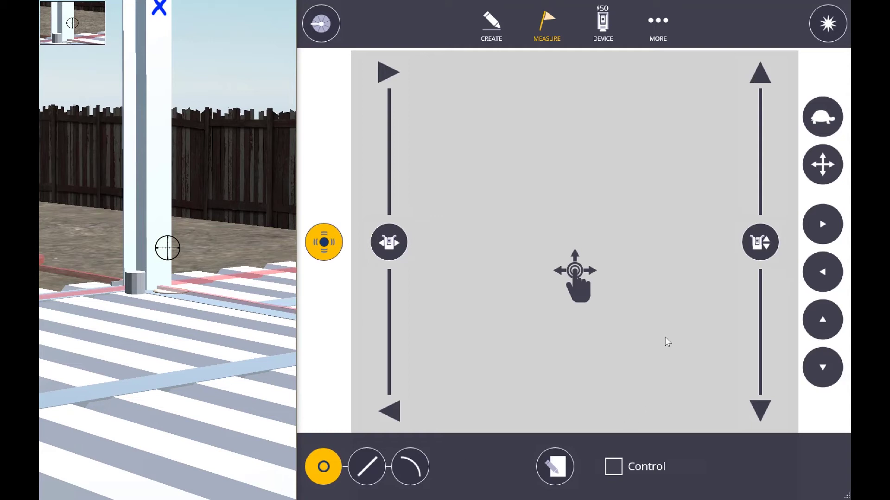
{"action": "left_click_drag", "start_coordinate": [751, 242], "coordinate": [747, 200]}
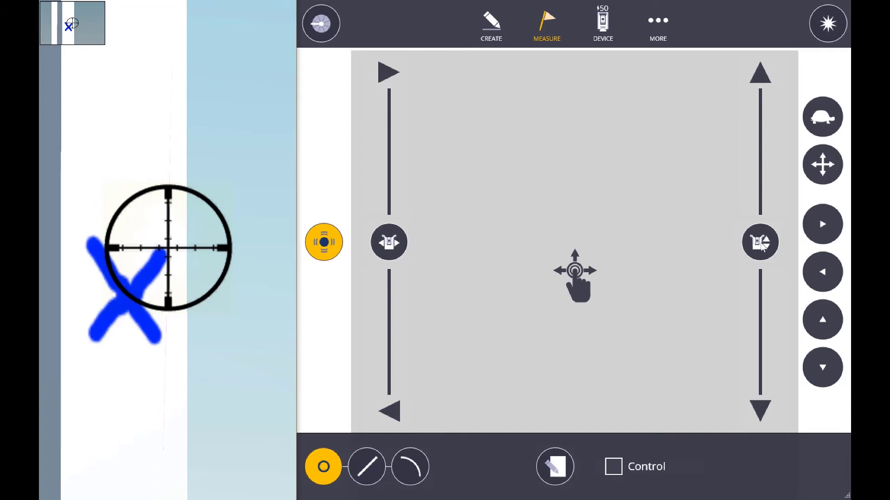
{"action": "left_click_drag", "start_coordinate": [762, 246], "coordinate": [762, 257]}
{"action": "mouse_move", "coordinate": [382, 244]}
{"action": "left_mouse_down"}
{"action": "mouse_move", "coordinate": [381, 233]}
{"action": "mouse_move", "coordinate": [384, 257]}
{"action": "left_mouse_up"}
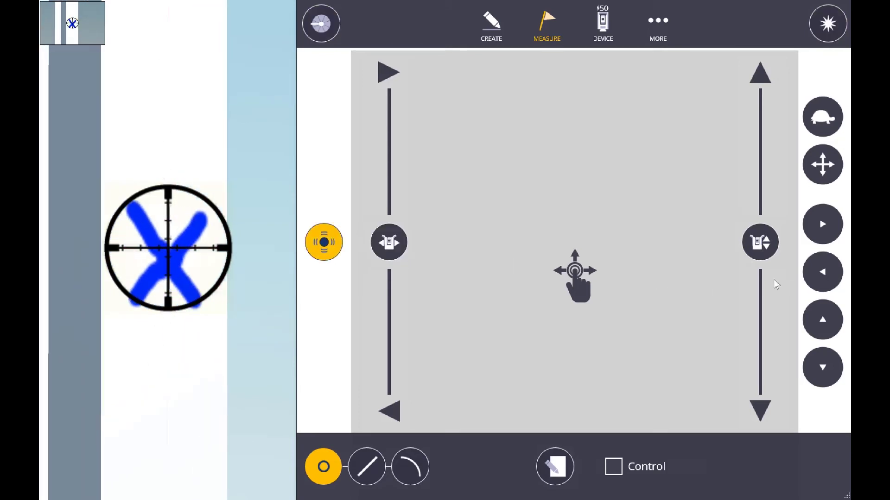
{"action": "left_click_drag", "start_coordinate": [760, 249], "coordinate": [754, 255]}
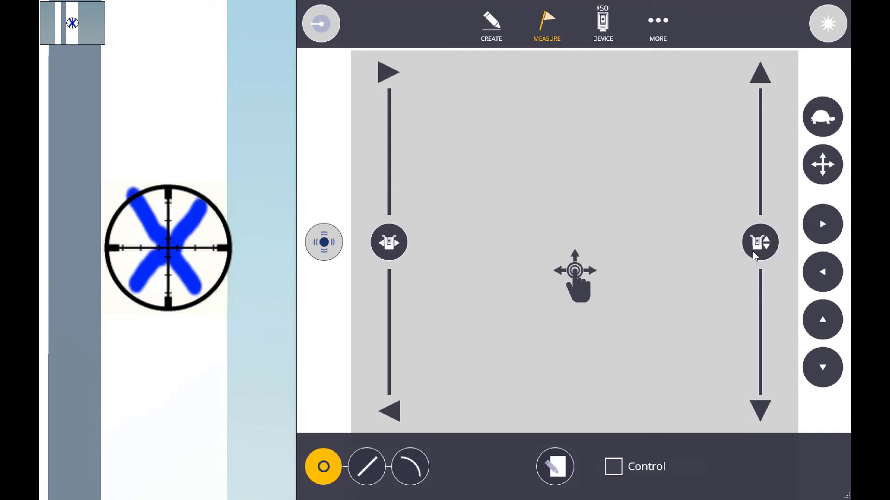
{"action": "left_click", "coordinate": [826, 324]}
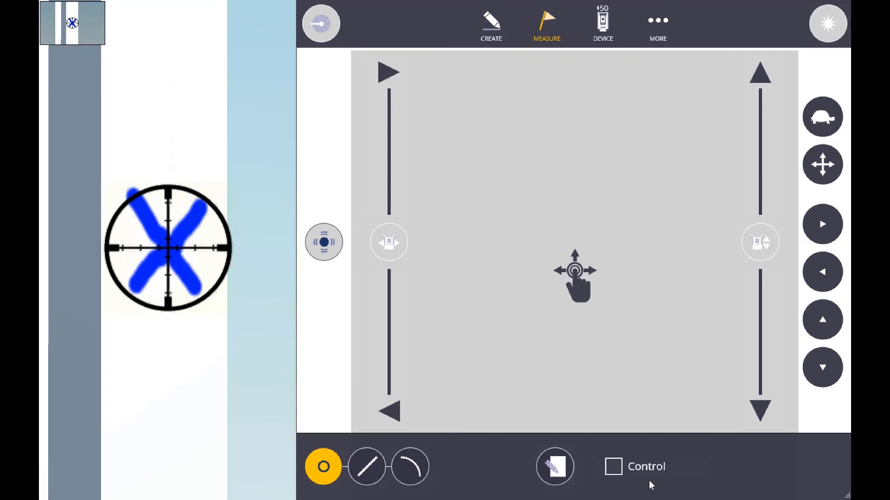
Name the point CP100, describe it 'Control Point on Steel', and tick Control.
{"action": "left_click", "coordinate": [556, 467]}
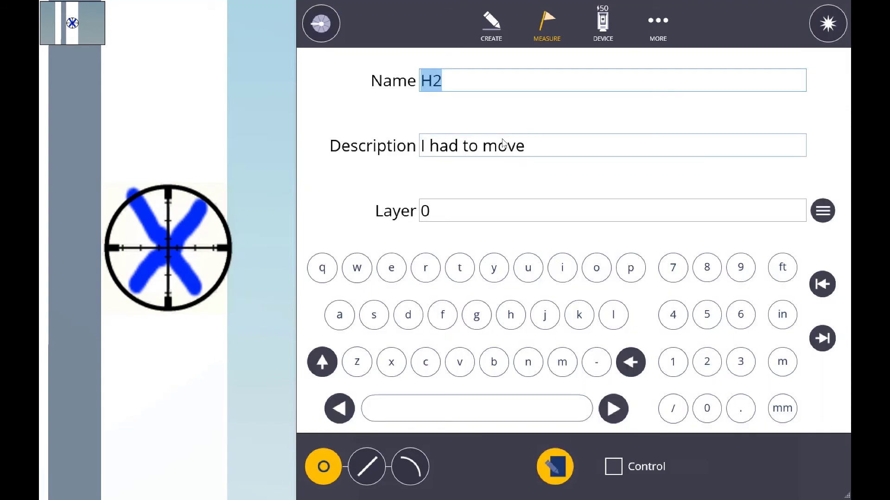
{"action": "key", "text": "BackSpace"}
{"action": "type", "text": "CP"}
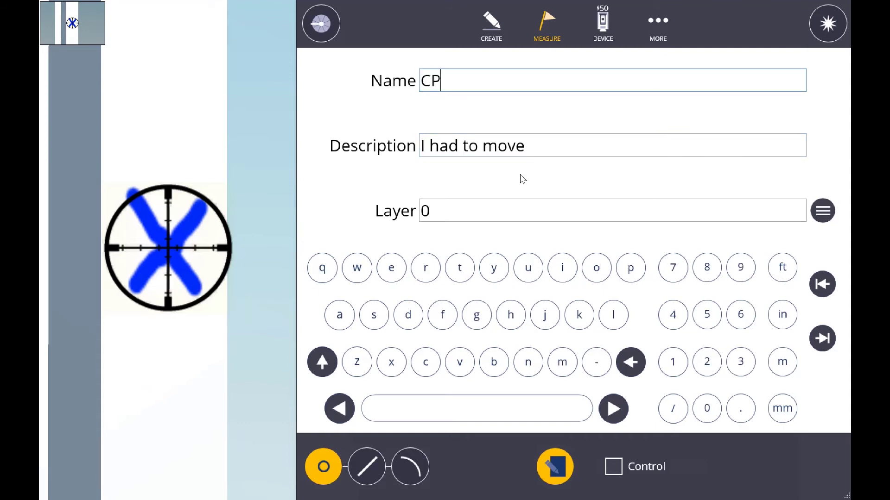
{"action": "type", "text": "100"}
{"action": "key", "text": "Tab"}
{"action": "key", "text": "BackSpace"}
{"action": "type", "text": "Con"}
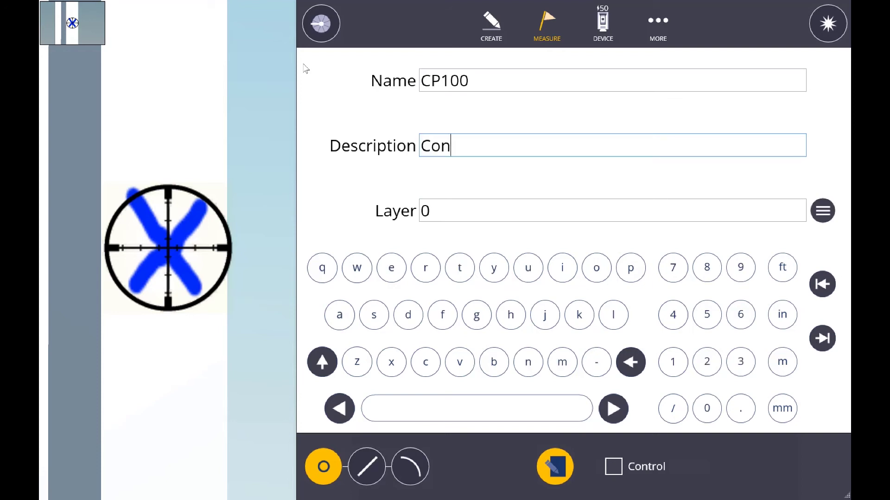
{"action": "type", "text": "trol Point"}
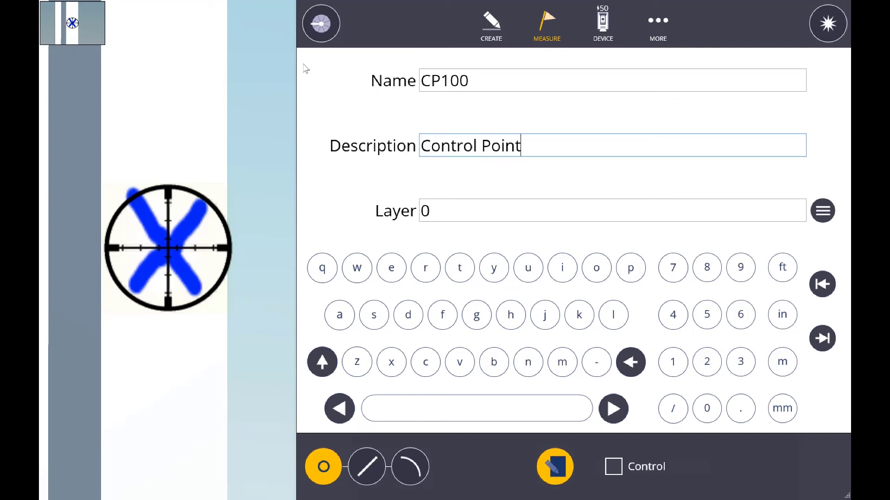
{"action": "type", "text": " on Steel"}
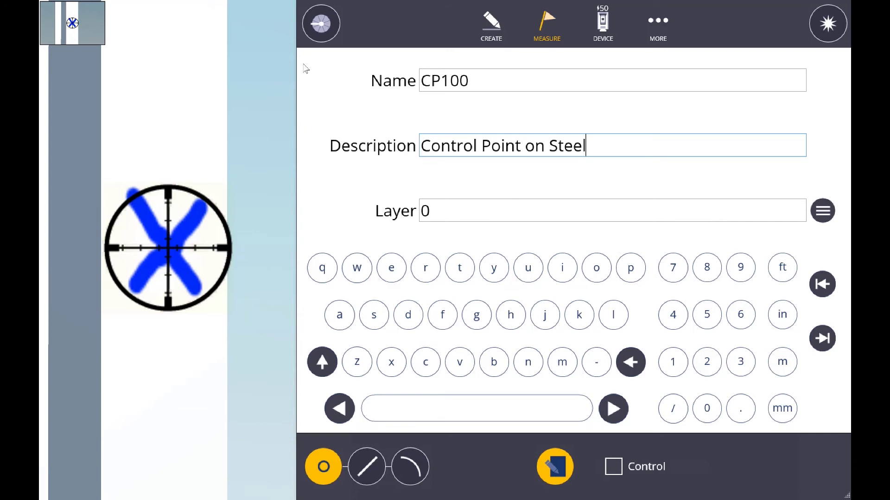
{"action": "left_click", "coordinate": [612, 467]}
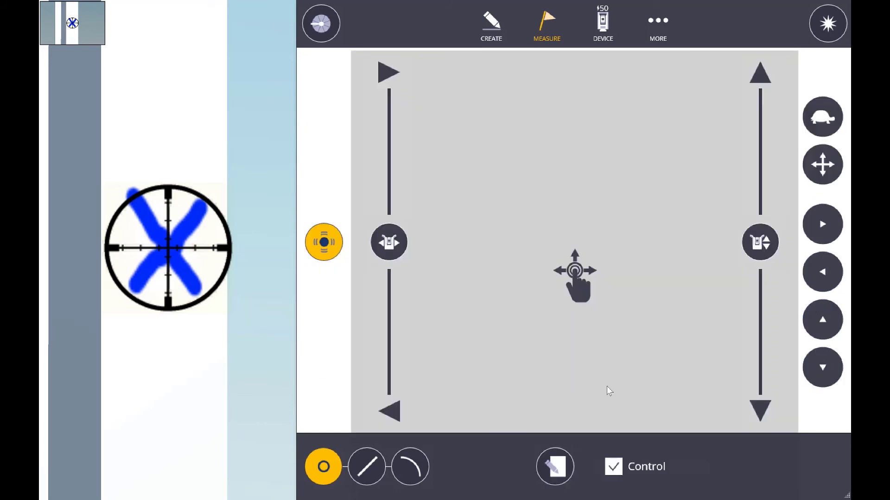
Measure CP100 with the laser, dismiss the distance warning, and zoom to it on the plan.
{"action": "left_click", "coordinate": [839, 23]}
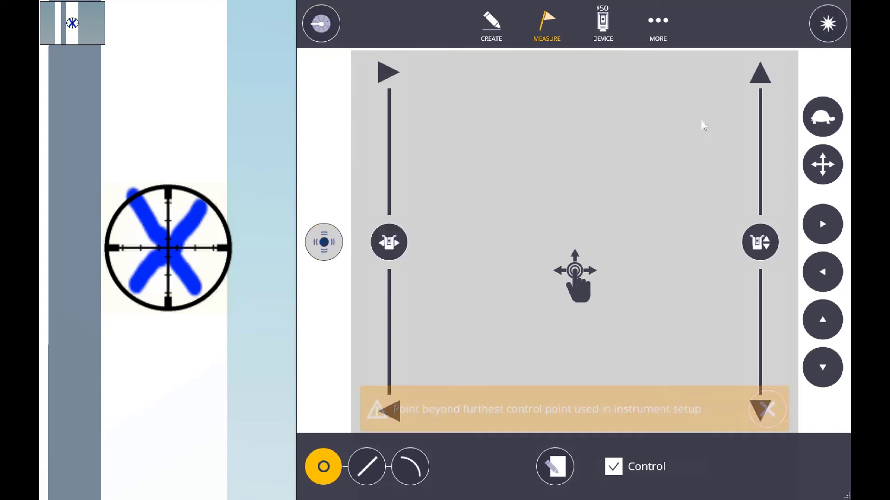
{"action": "left_click", "coordinate": [764, 419]}
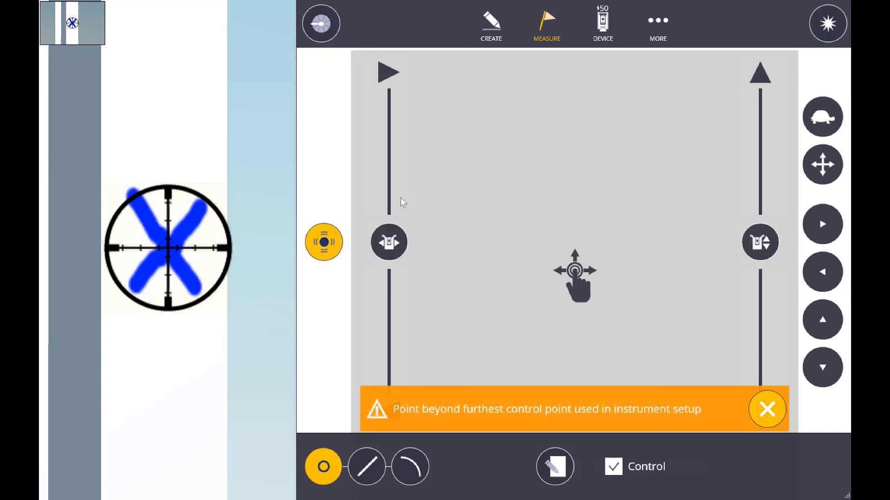
{"action": "left_click", "coordinate": [324, 243]}
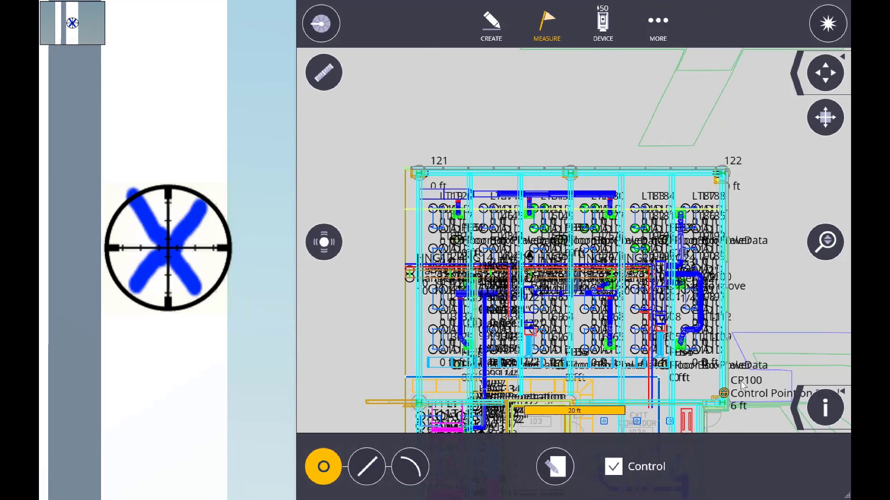
{"action": "scroll", "coordinate": [747, 402], "scroll_direction": "up", "scroll_amount": 2}
{"action": "scroll", "coordinate": [733, 407], "scroll_direction": "up", "scroll_amount": 3}
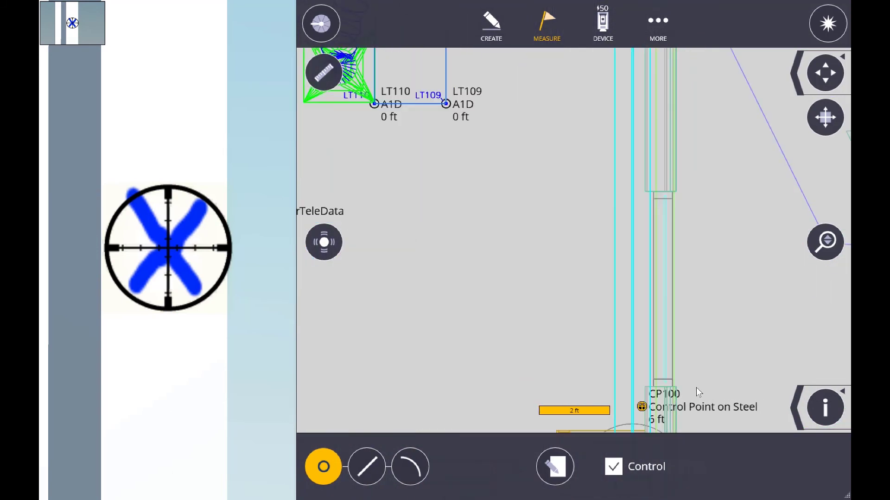